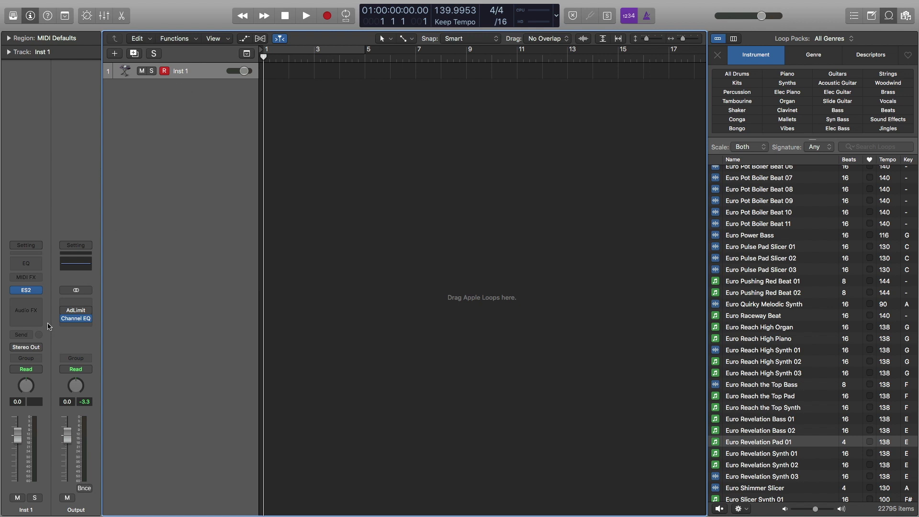
- Load ES2 in stereo on the instrument track
click(40, 291)
mouse_move(40, 293)
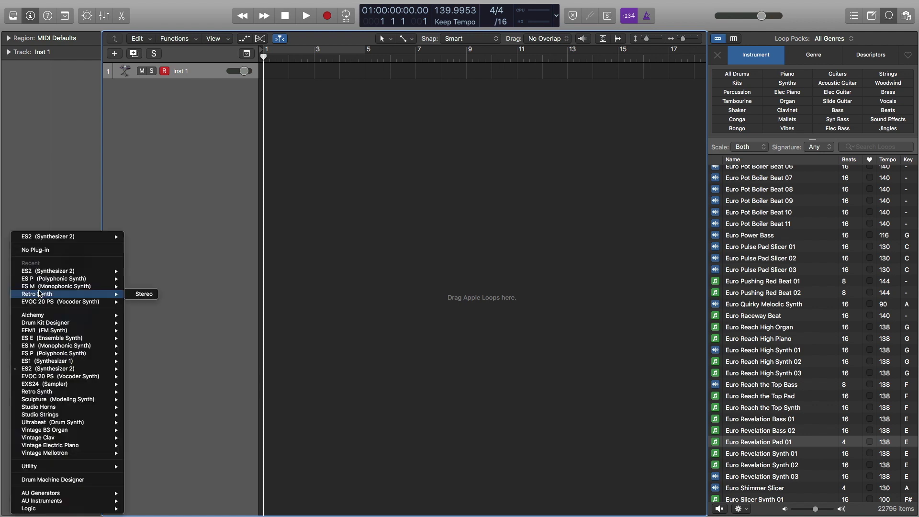
mouse_move(53, 272)
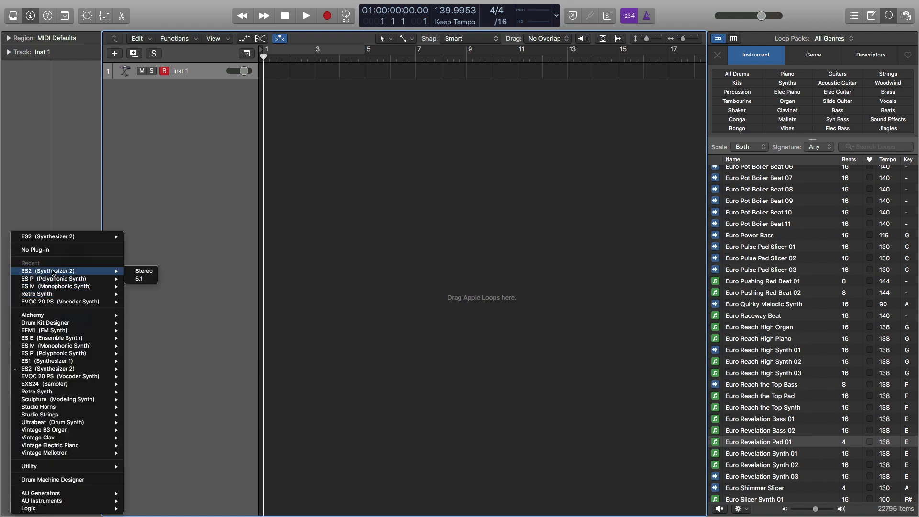
click(144, 272)
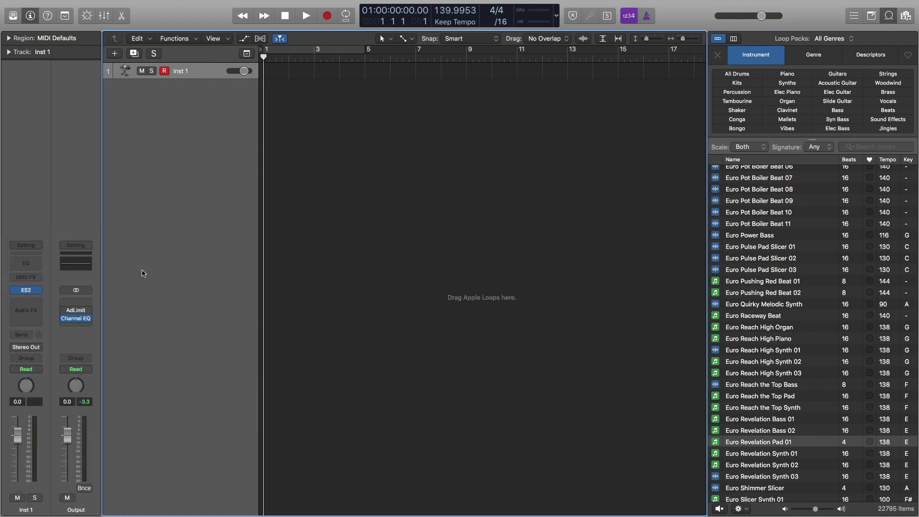
- Load the 12 Tutorial Settings > Analog Saw Init preset in ES2
click(27, 290)
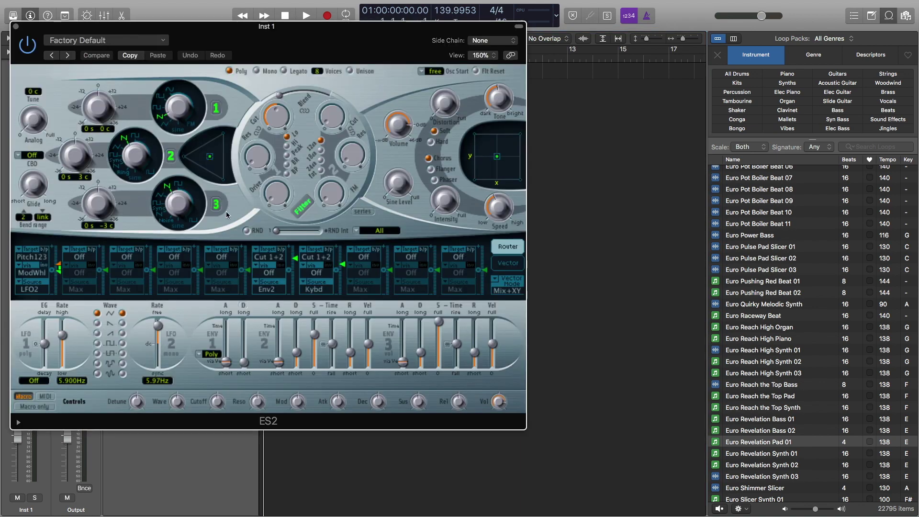
click(128, 43)
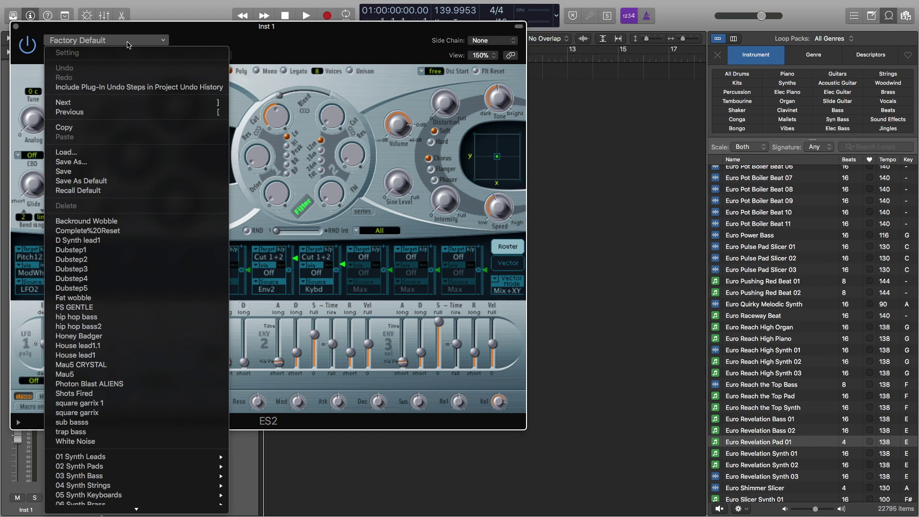
scroll(96, 171, down, 3)
mouse_move(114, 497)
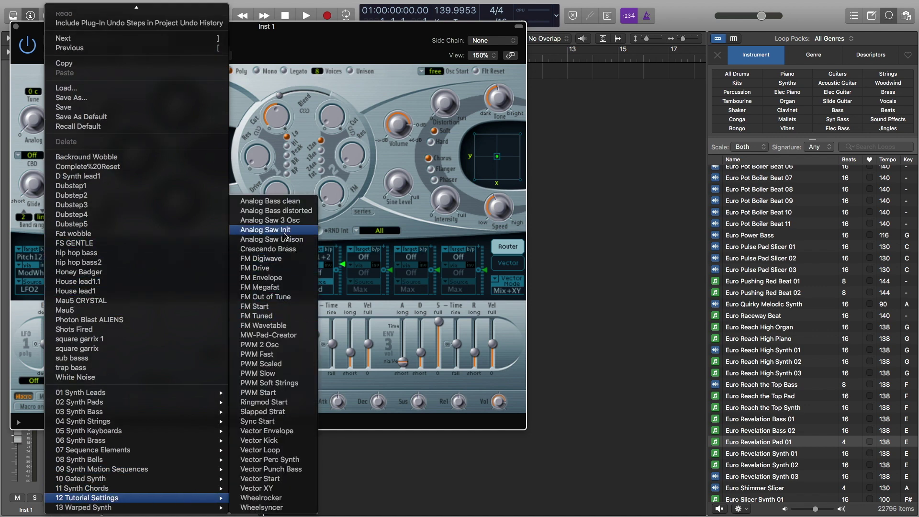
click(284, 233)
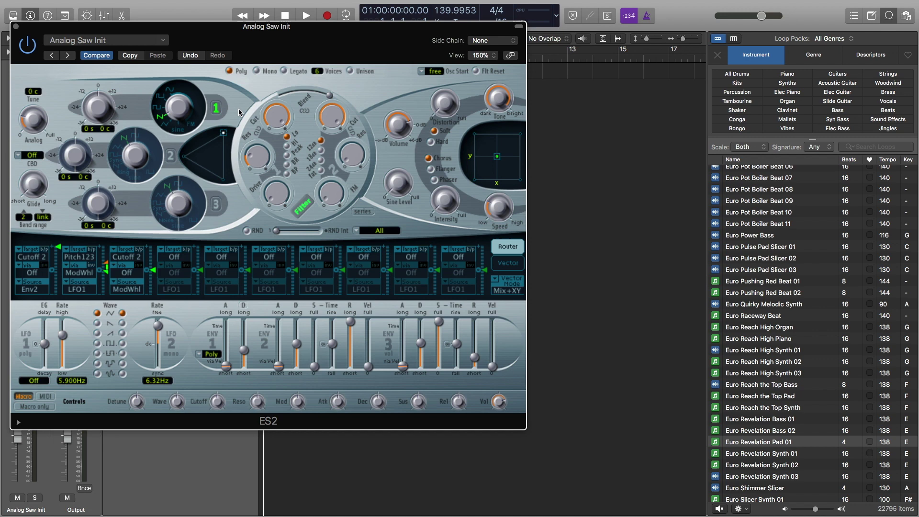
- Set ES2 to Legato and audition test notes on Musical Typing shifted to octave C1
click(283, 71)
key(super+k)
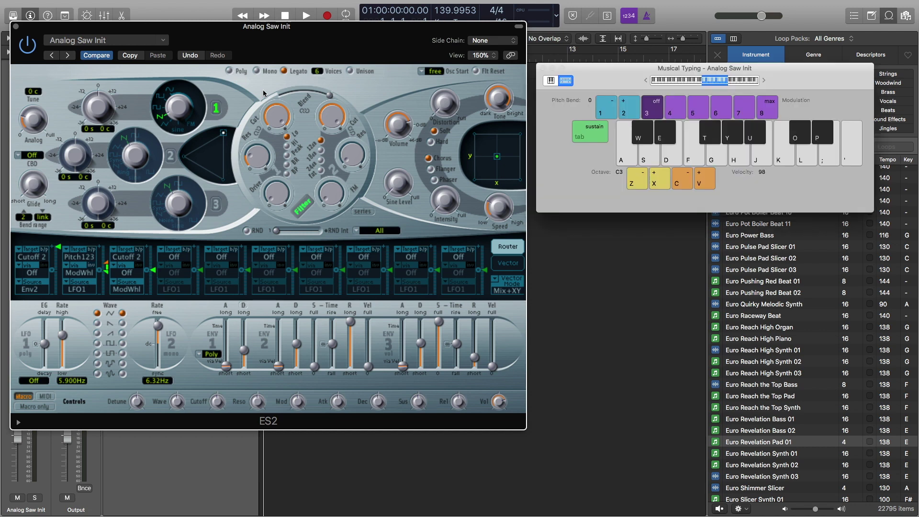
key(d)
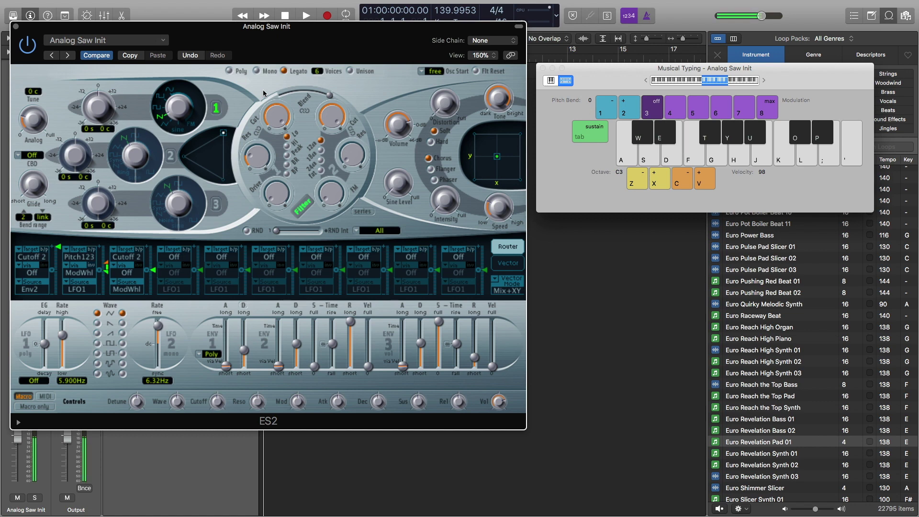
key(z)
key(z)
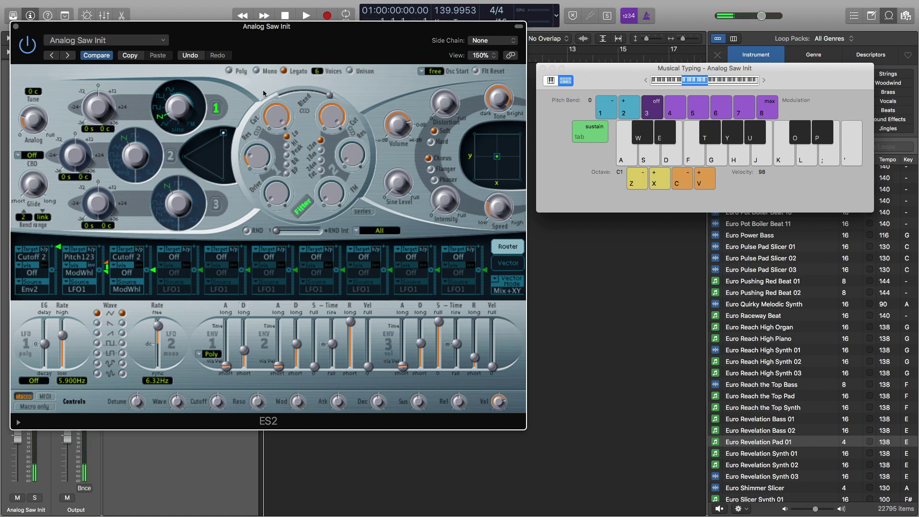
key(d)
key(f)
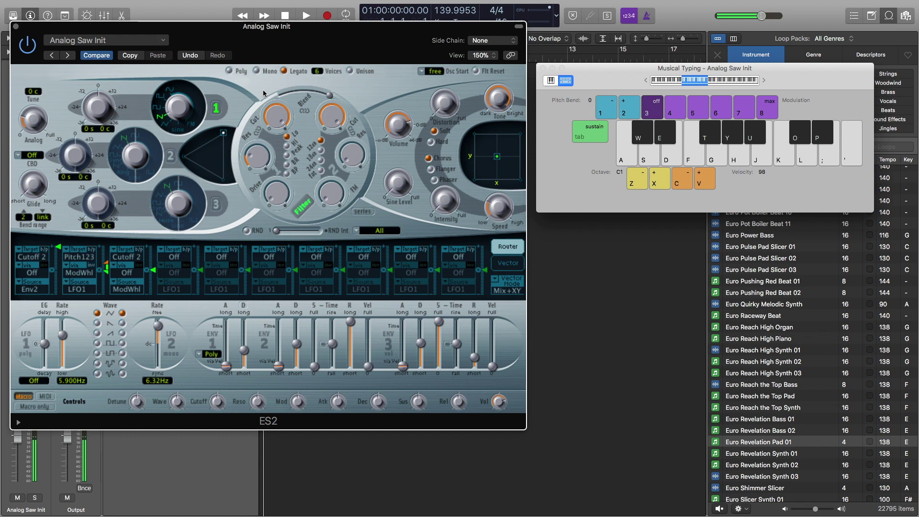
- Enable Oscillator 2, mix it evenly with Oscillator 1, and detune them +10 and −10 cents
click(171, 155)
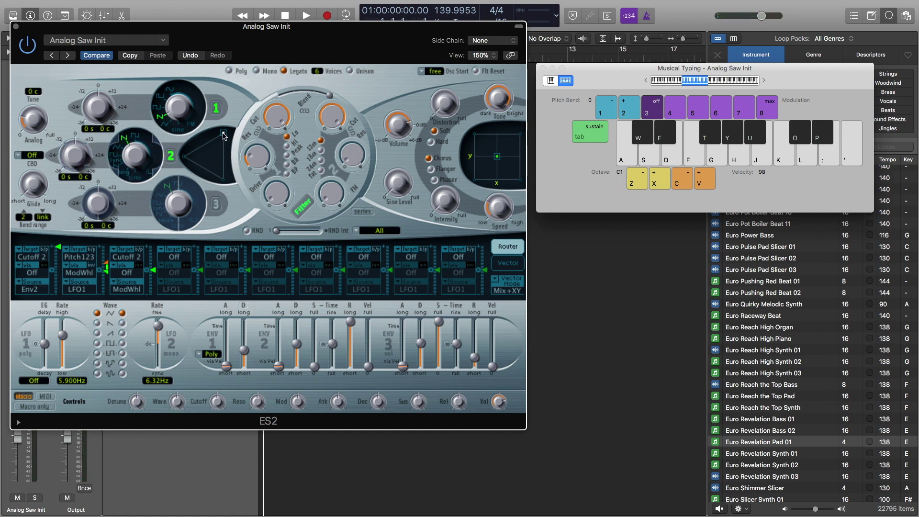
drag(223, 135, 203, 143)
drag(105, 135, 108, 96)
drag(80, 181, 86, 217)
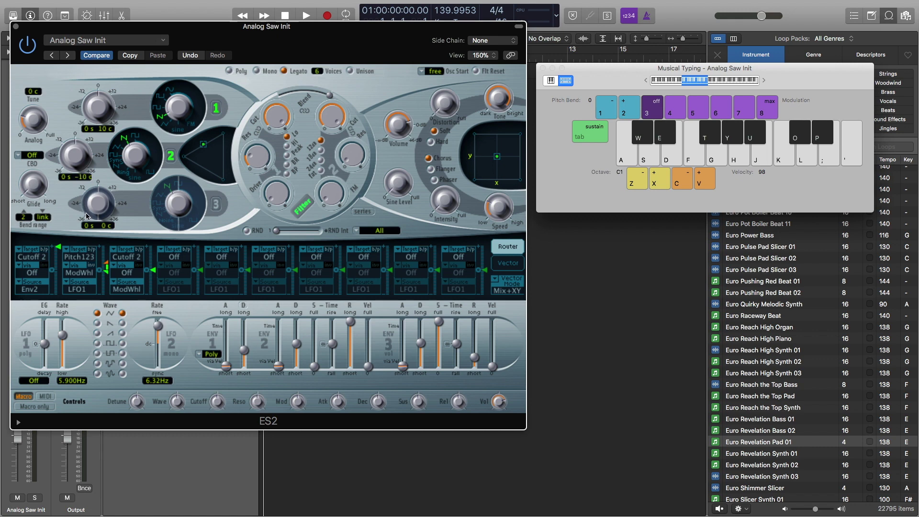
key(f)
key(f)
- Turn on ES2 Unison and raise the Analog knob to 0.223
click(350, 71)
mouse_move(31, 124)
drag(31, 123, 33, 66)
key(f)
key(f)
- Set Glide to about 610 ms, comparing test notes with glide on and off
mouse_move(32, 196)
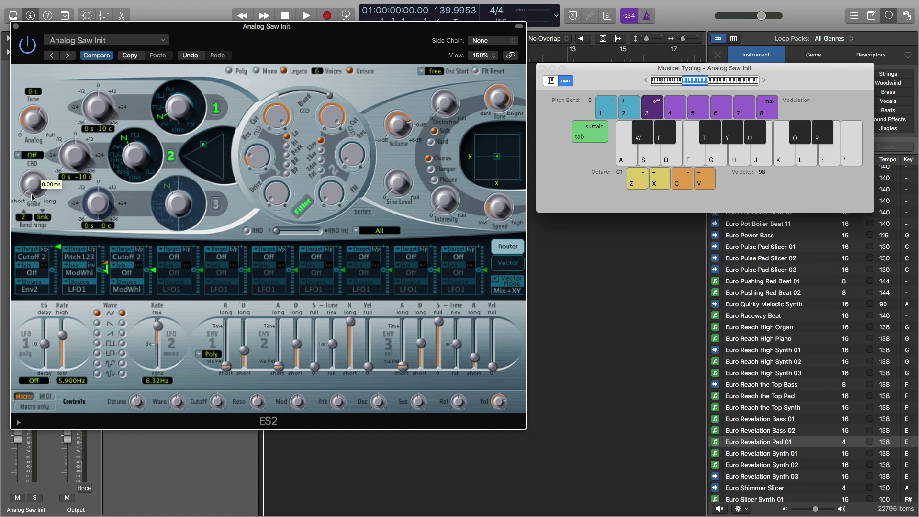
drag(31, 196, 25, 120)
key(f)
key(j)
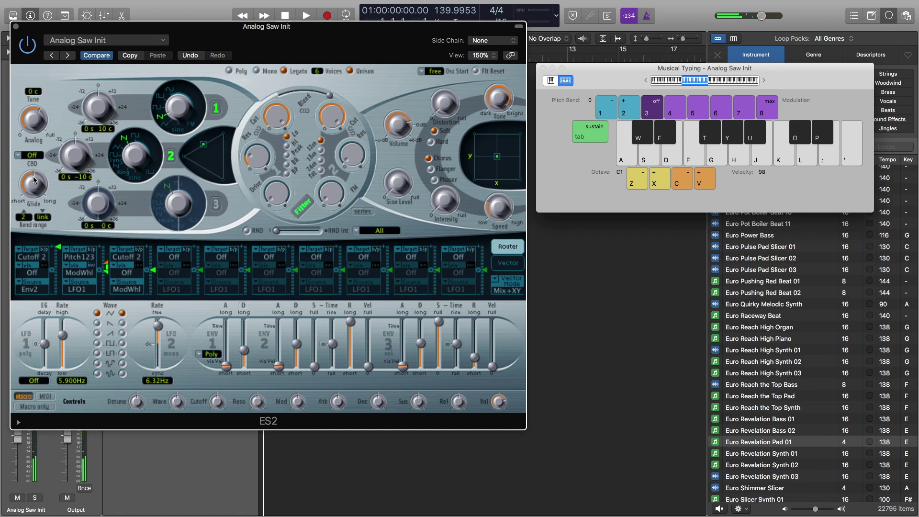
drag(31, 174, 37, 298)
key(f)
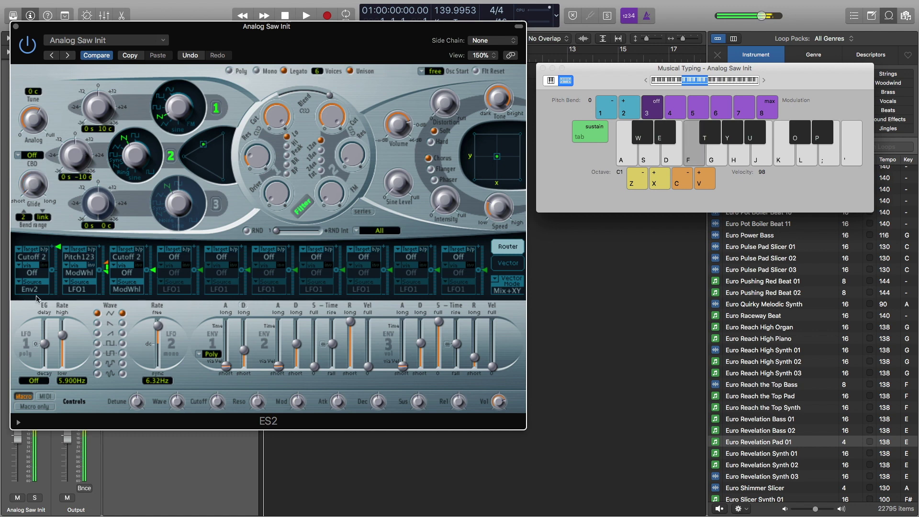
key(j)
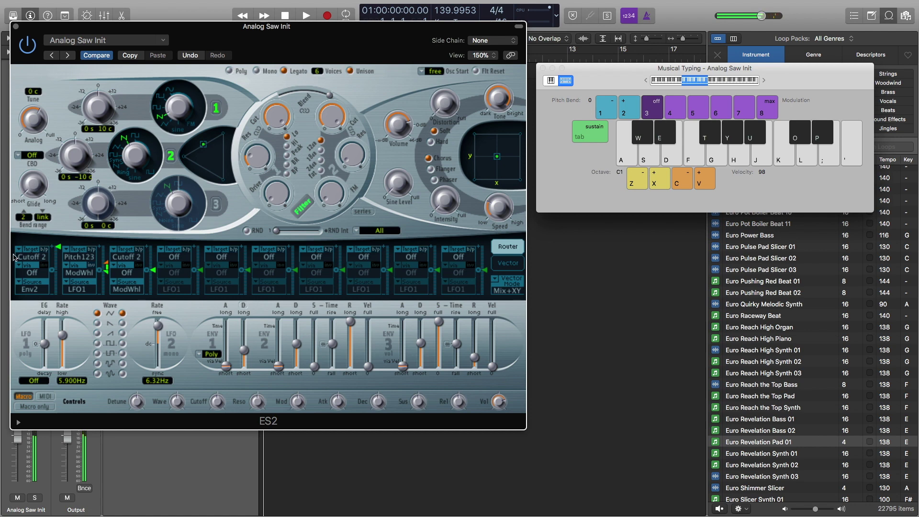
drag(25, 189, 28, 120)
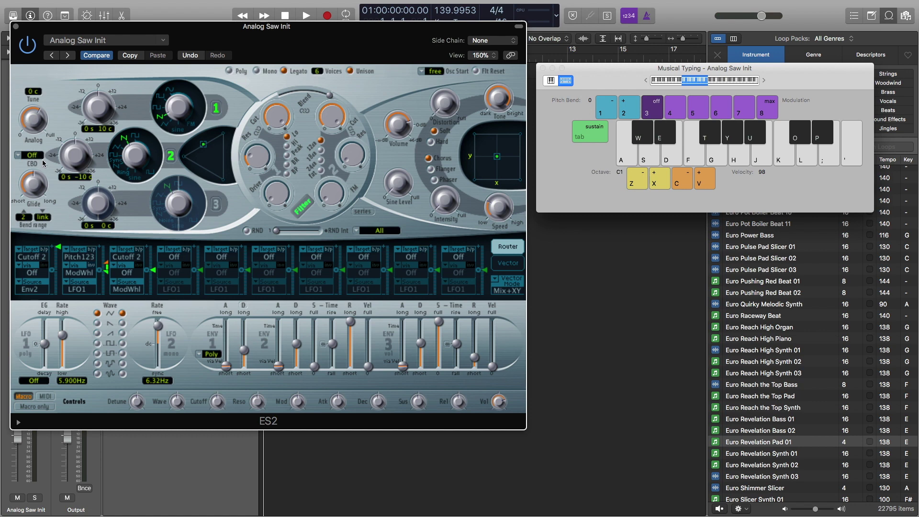
- Close ES2 and Musical Typing, then create an empty MIDI region from bar 1 to bar 9
click(16, 26)
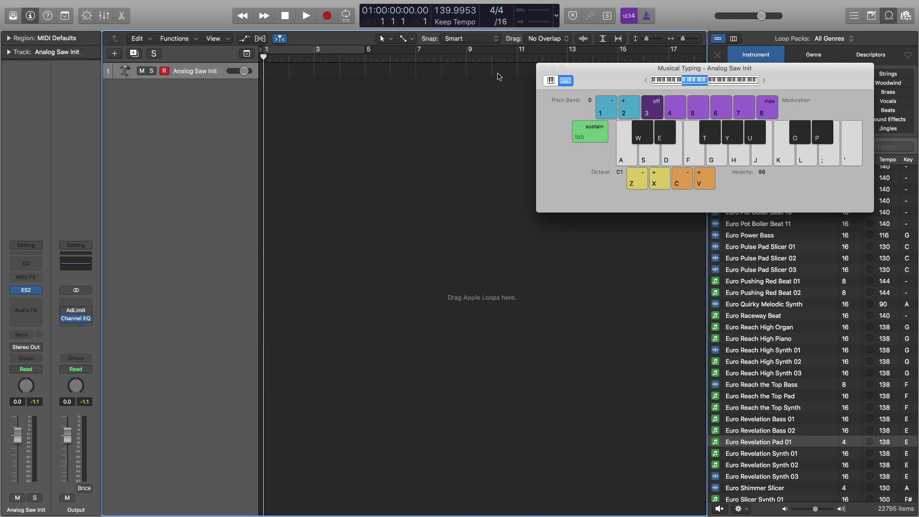
click(544, 69)
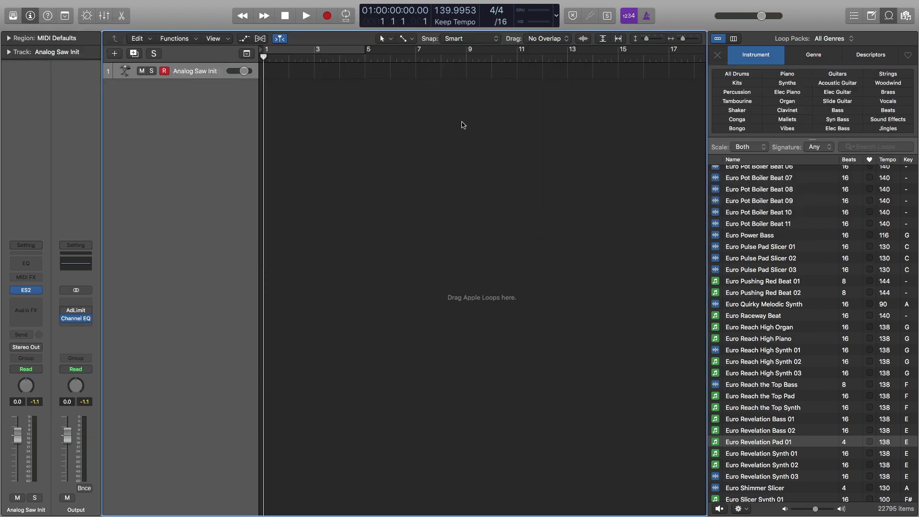
ctrl+alt+click(374, 145)
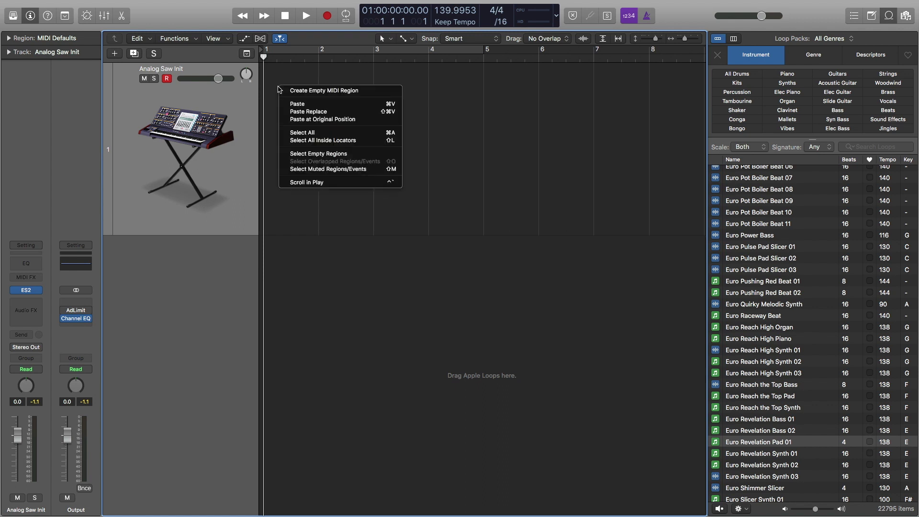
click(309, 91)
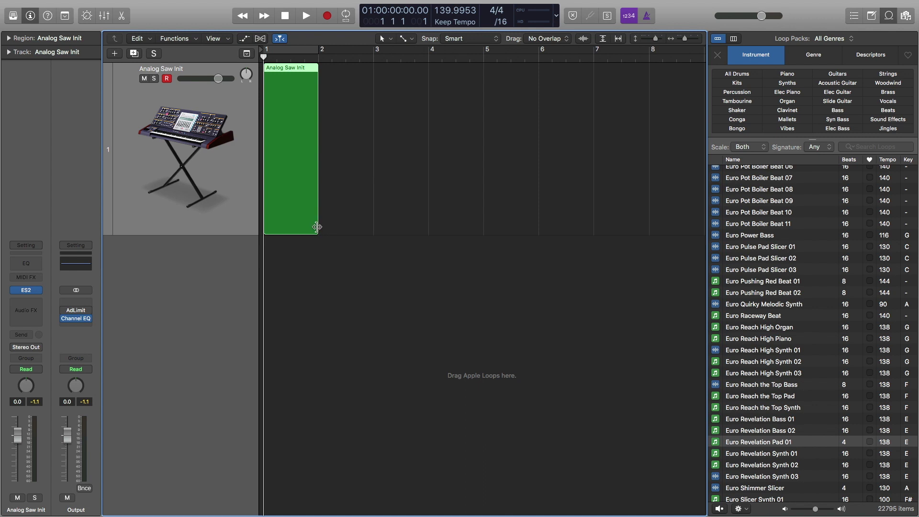
drag(316, 227, 700, 225)
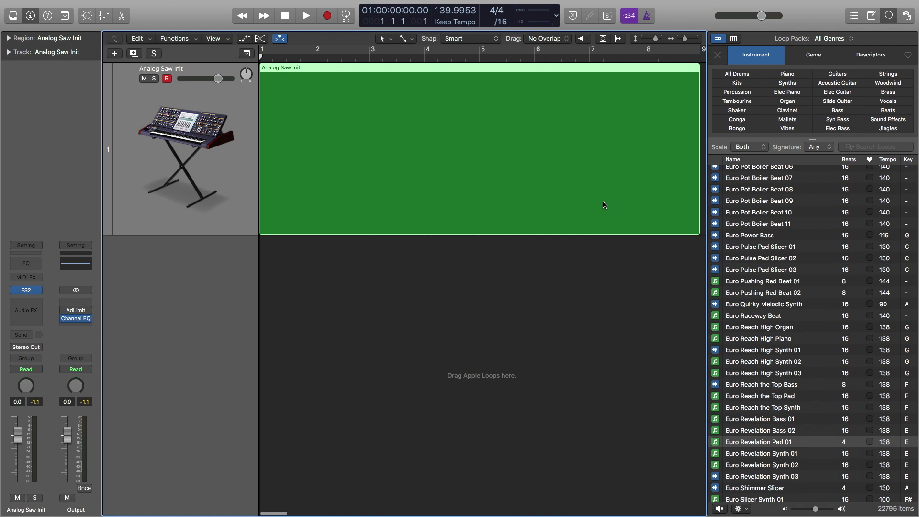
- Set the project tempo to 150 bpm
scroll(623, 205, down, 3)
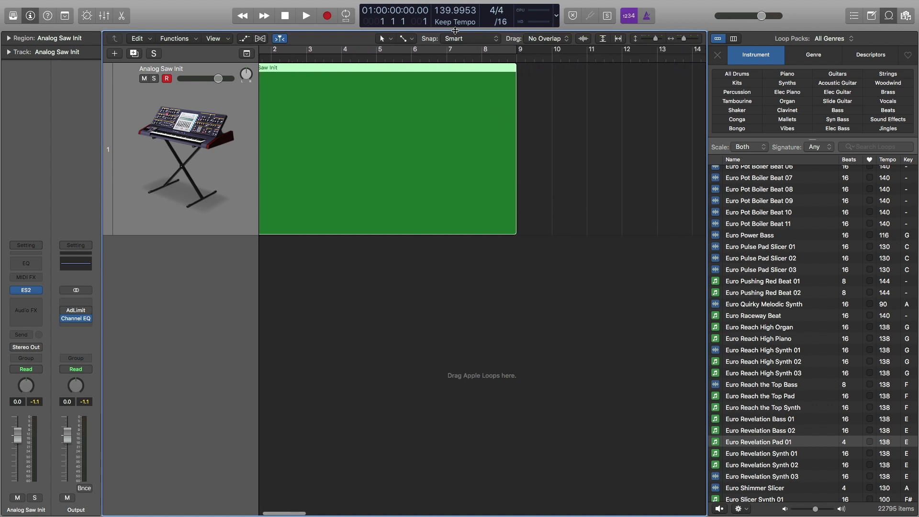
double_click(454, 12)
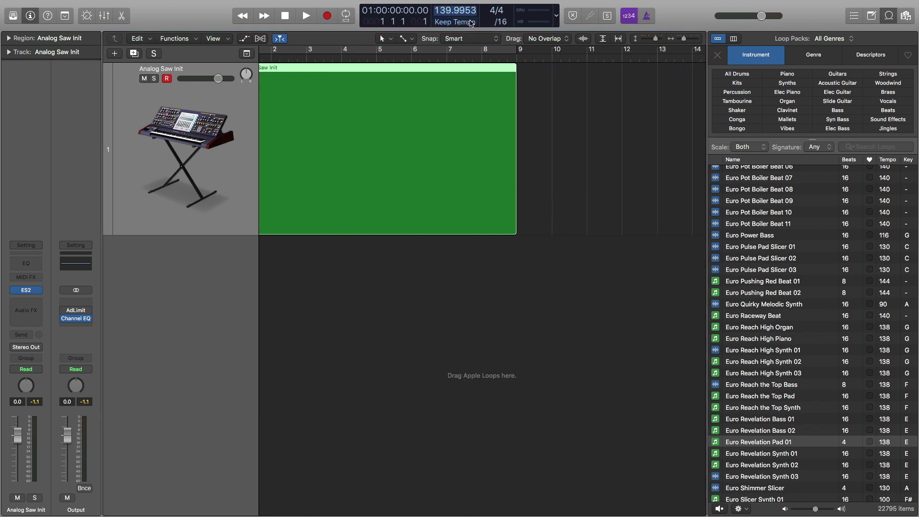
text(150)
scroll(431, 86, left, 3)
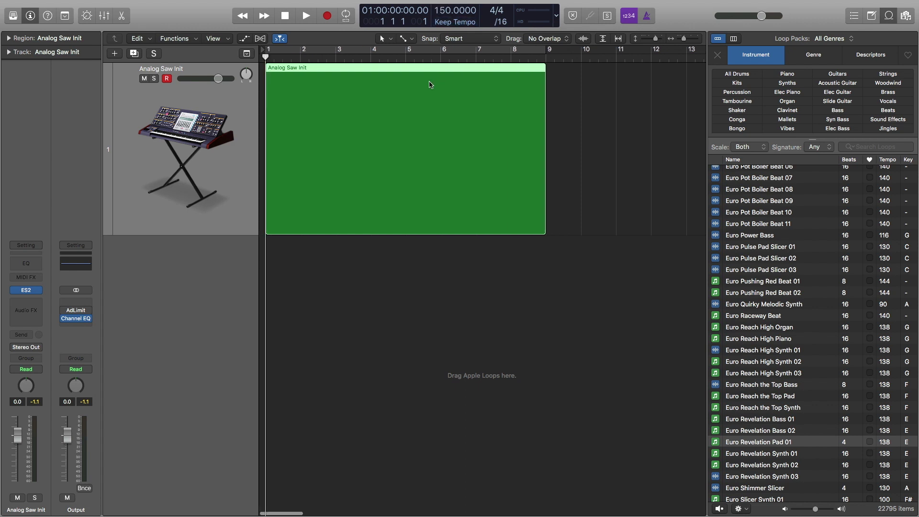
- In the Piano Roll, add a lengthened C1 note and copy it to C#1 on beat 2
double_click(286, 146)
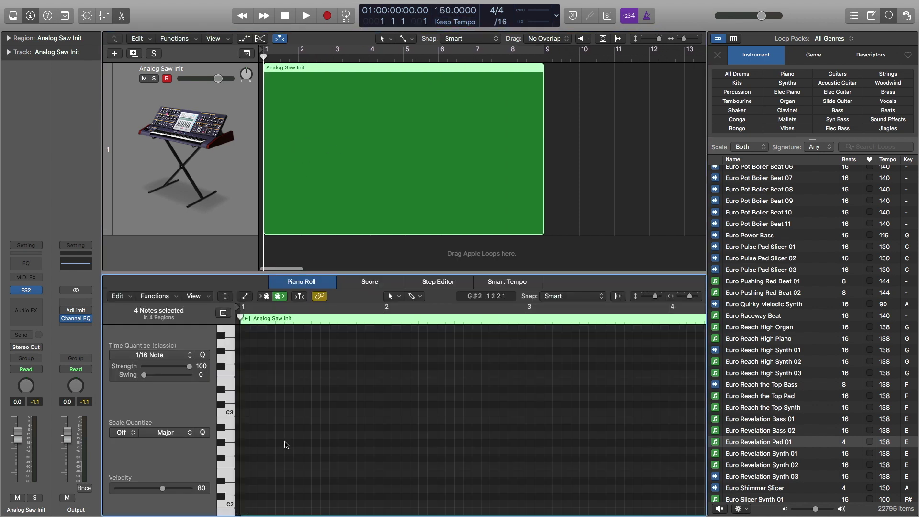
scroll(261, 434, down, 10)
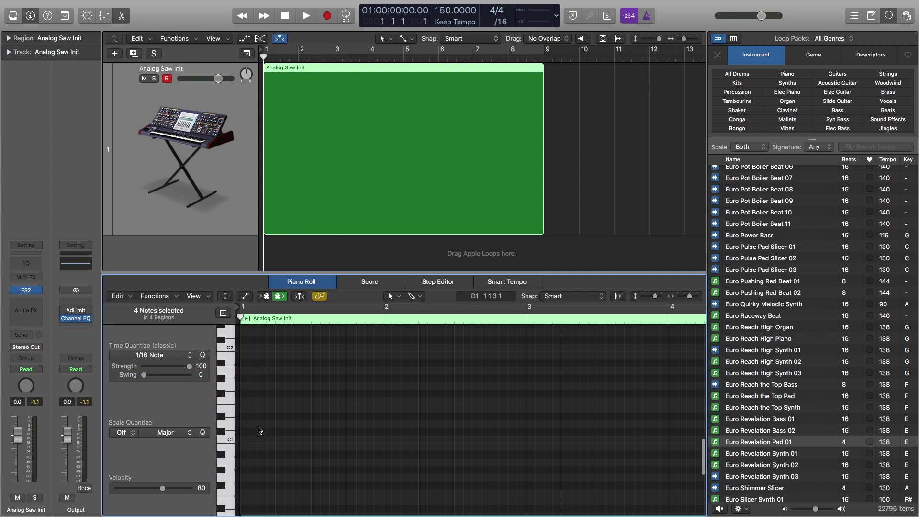
scroll(259, 429, down, 1)
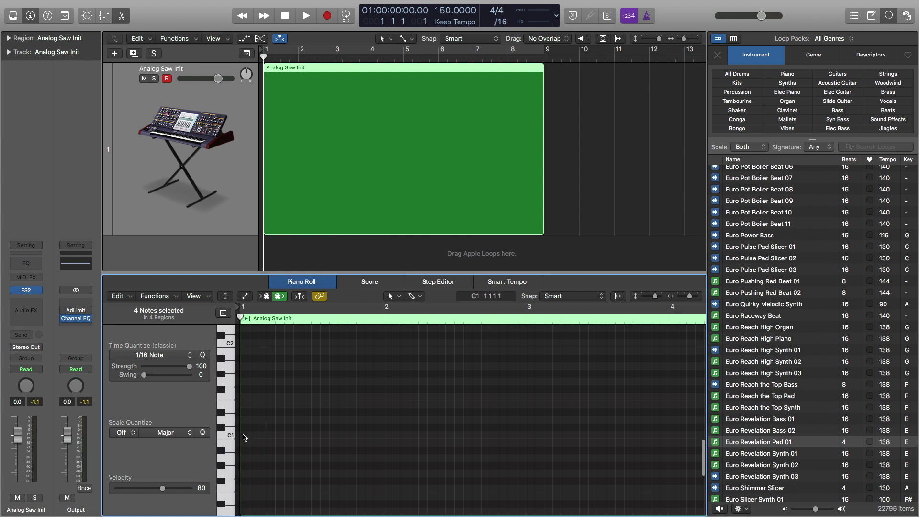
super+click(244, 435)
scroll(261, 431, up, 5)
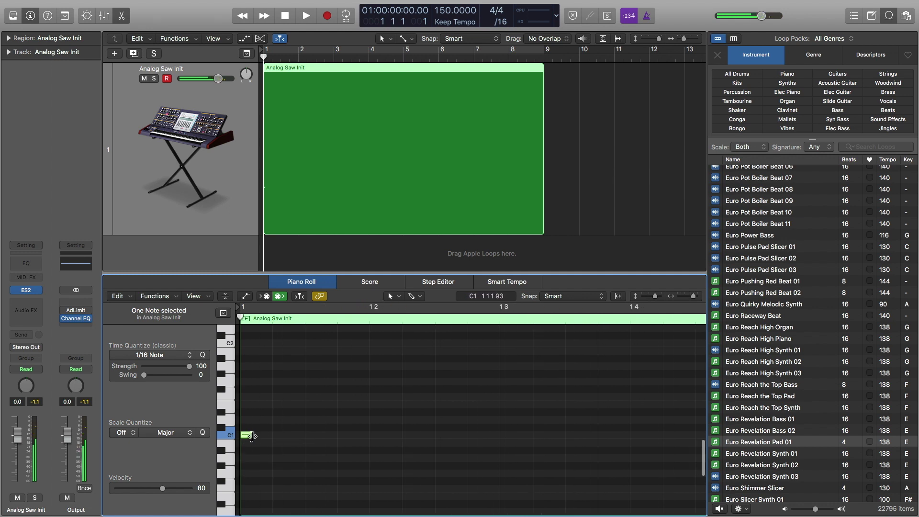
scroll(250, 436, down, 3)
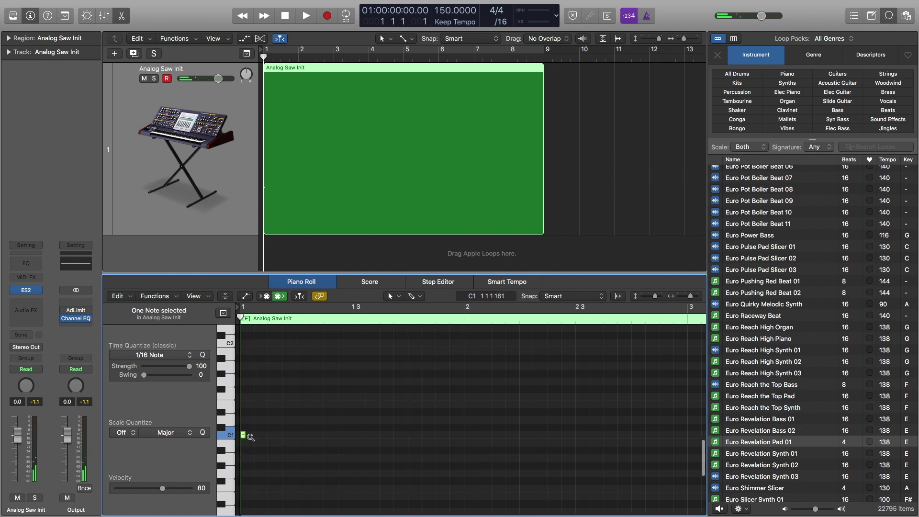
scroll(249, 436, down, 1)
drag(243, 437, 348, 445)
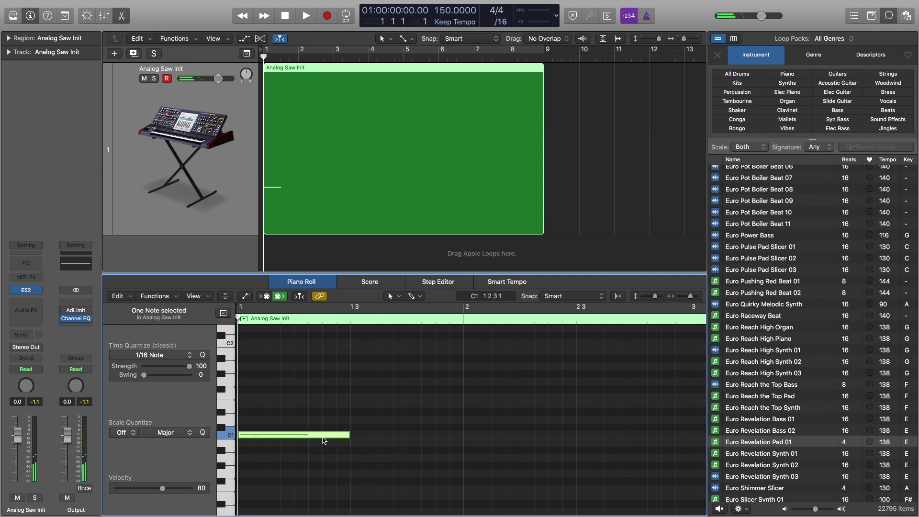
mouse_move(324, 439)
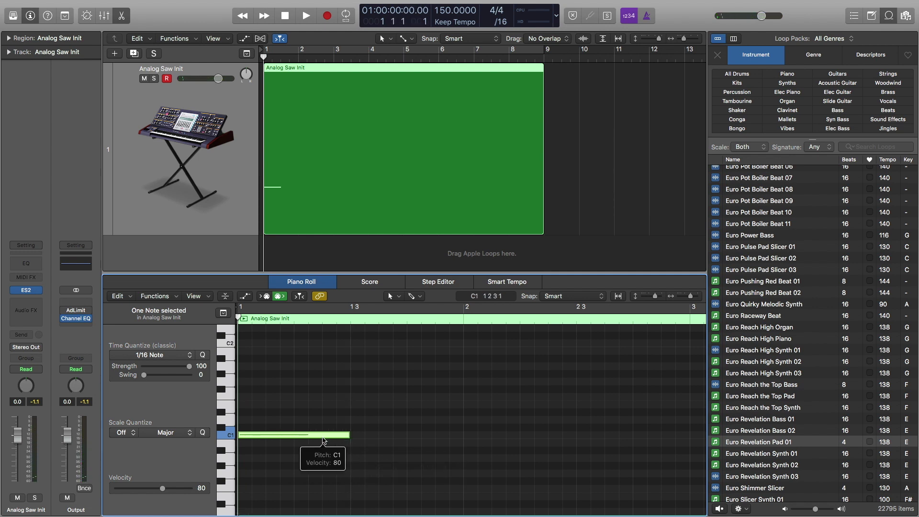
scroll(307, 438, left, 1)
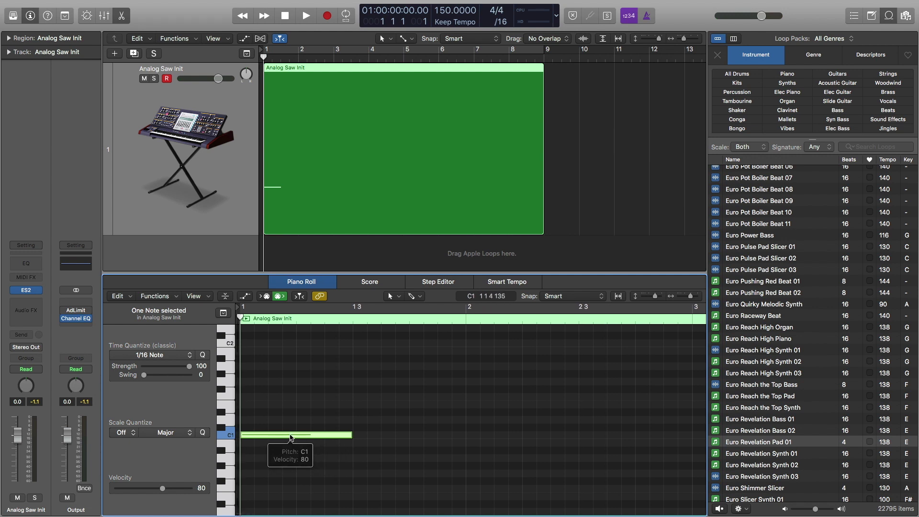
drag(293, 437, 348, 431)
ctrl+alt+click(348, 429)
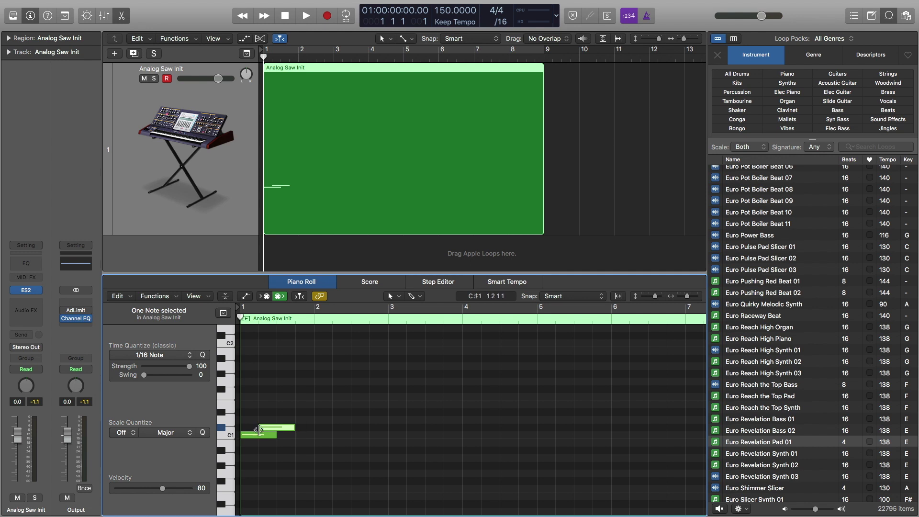
key(space)
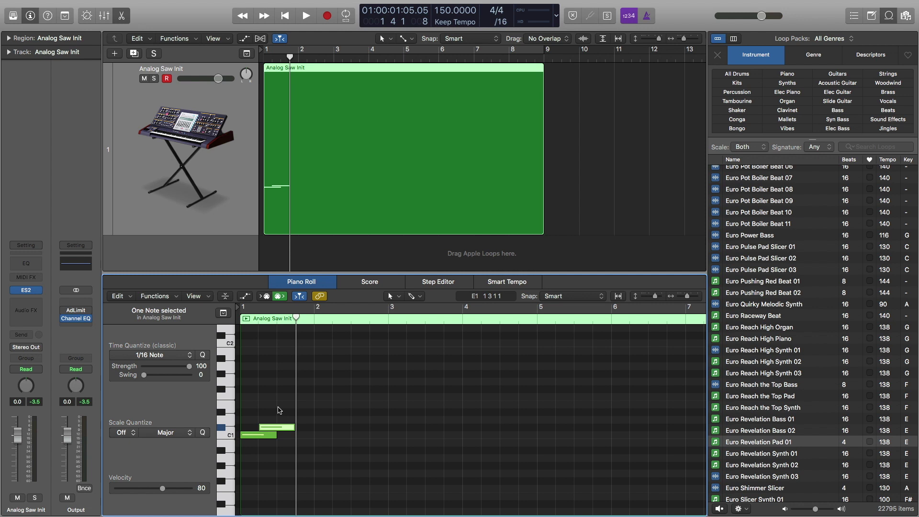
- Copy the note pair two beats later and two semitones higher, then play from bar 1
shift+click(257, 435)
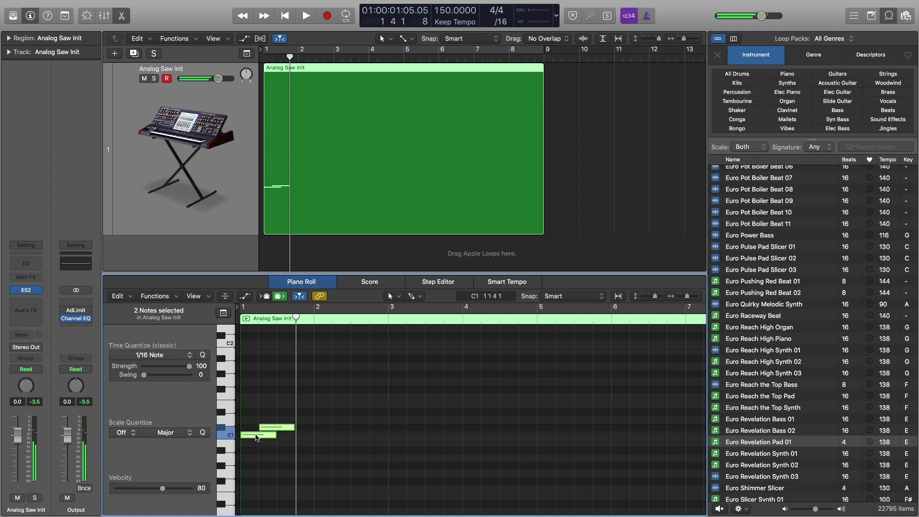
drag(256, 437, 330, 406)
key(super+a)
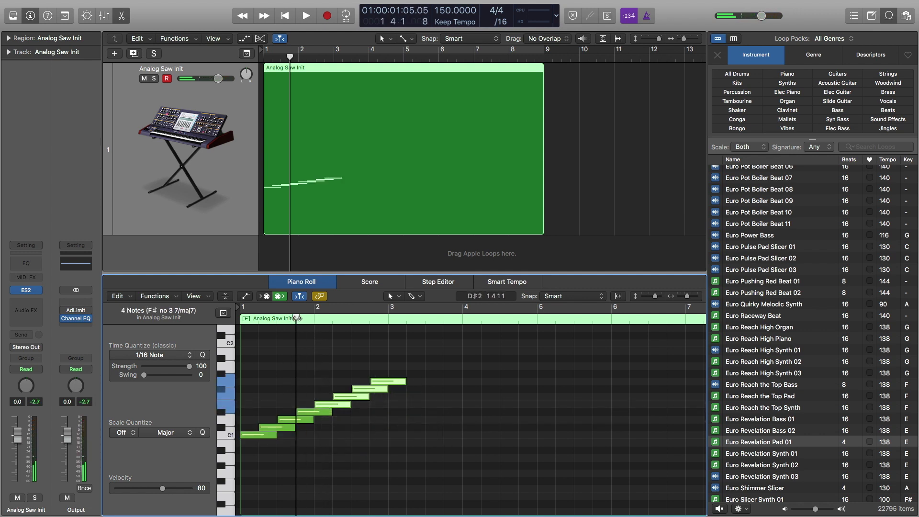
drag(296, 318, 236, 320)
key(space)
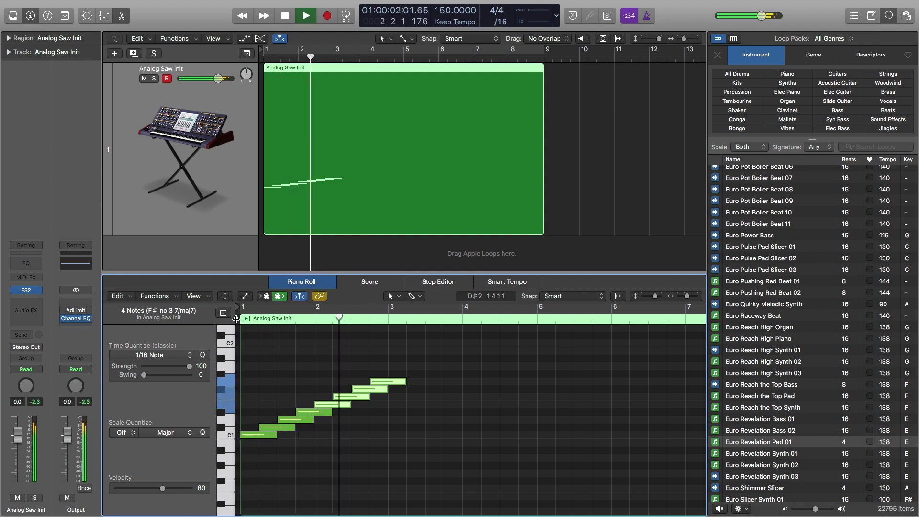
key(space)
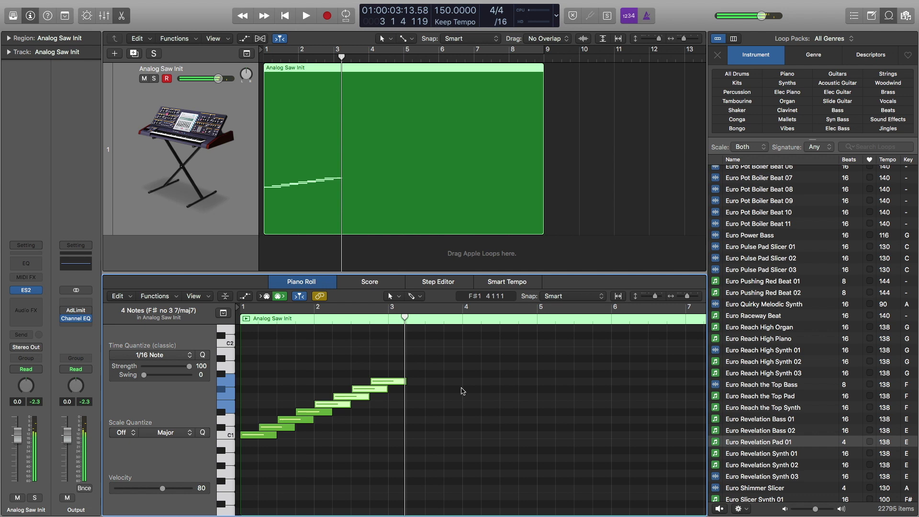
scroll(457, 390, down, 5)
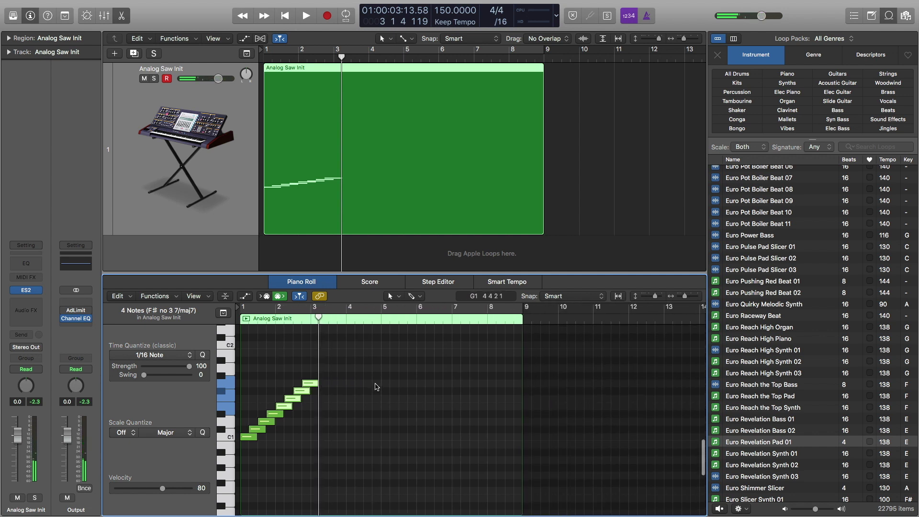
- Copy the eight notes two bars later and higher to fill the region, then play from the start
drag(354, 367, 459, 338)
scroll(395, 365, up, 1)
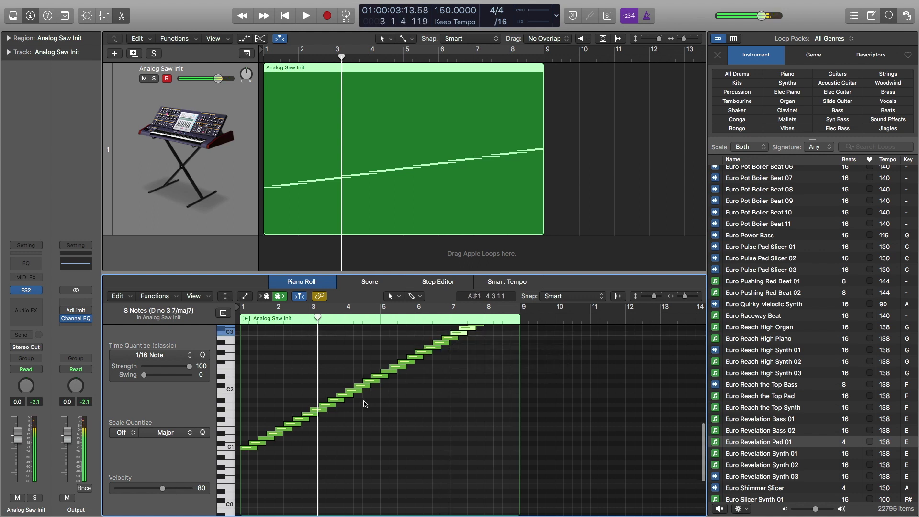
key(Return)
key(space)
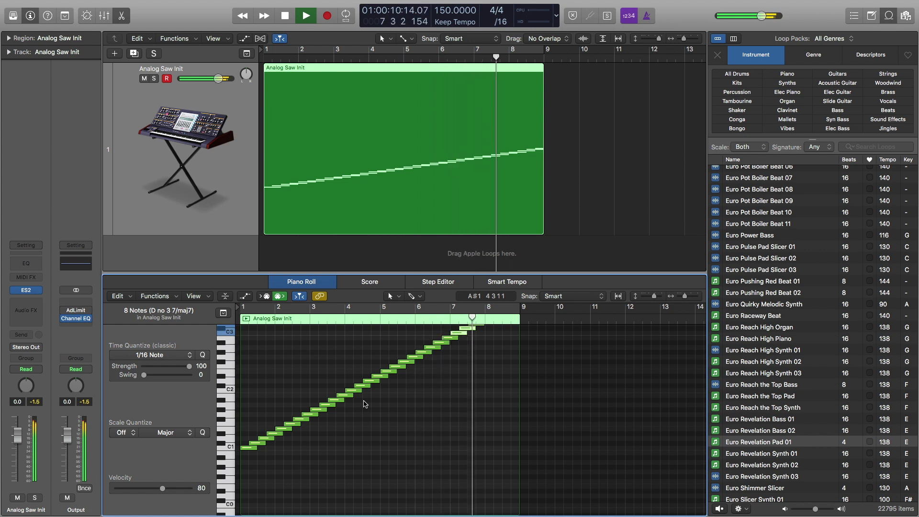
key(space)
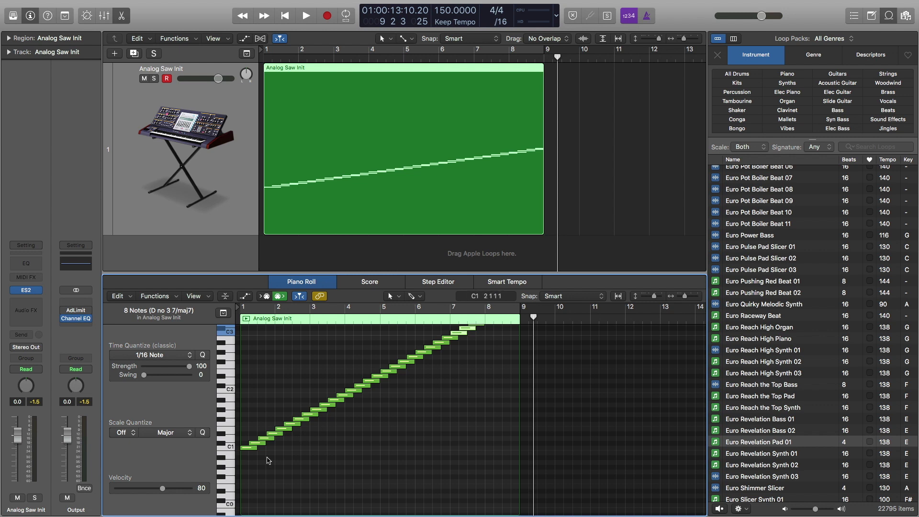
- Marquee-select every note of the run except the first C1 note and delete them
scroll(307, 416, up, 1)
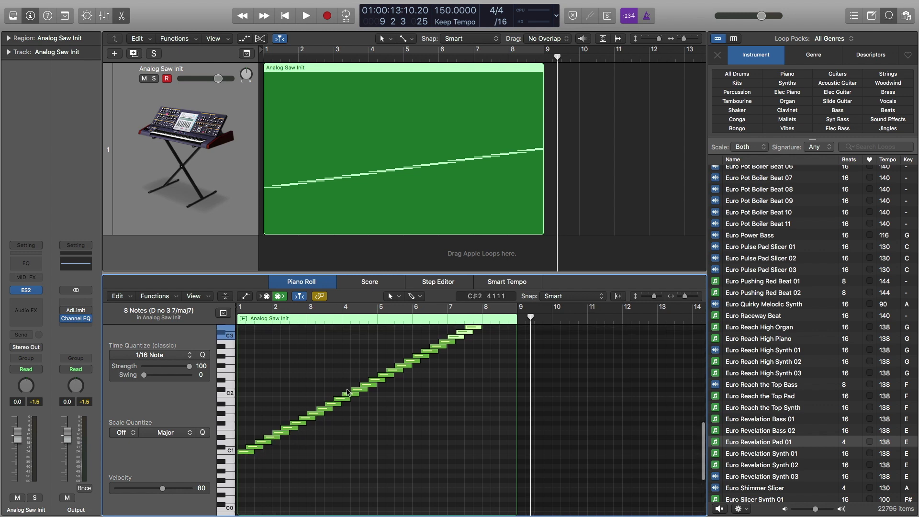
scroll(315, 465, up, 3)
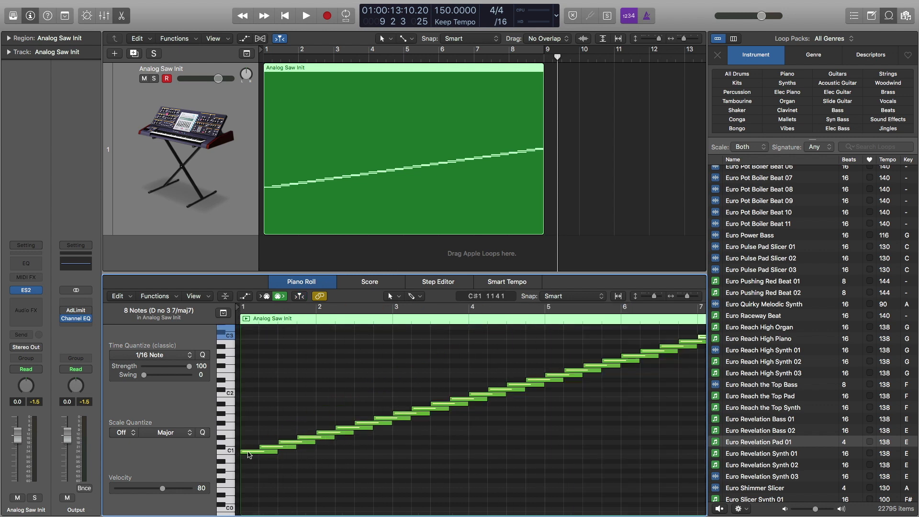
scroll(273, 455, up, 3)
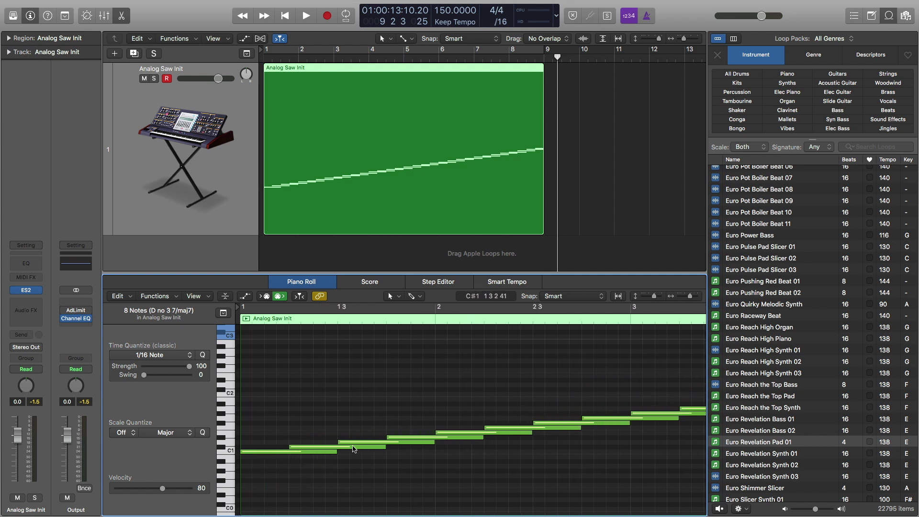
scroll(353, 449, up, 3)
scroll(355, 446, down, 1)
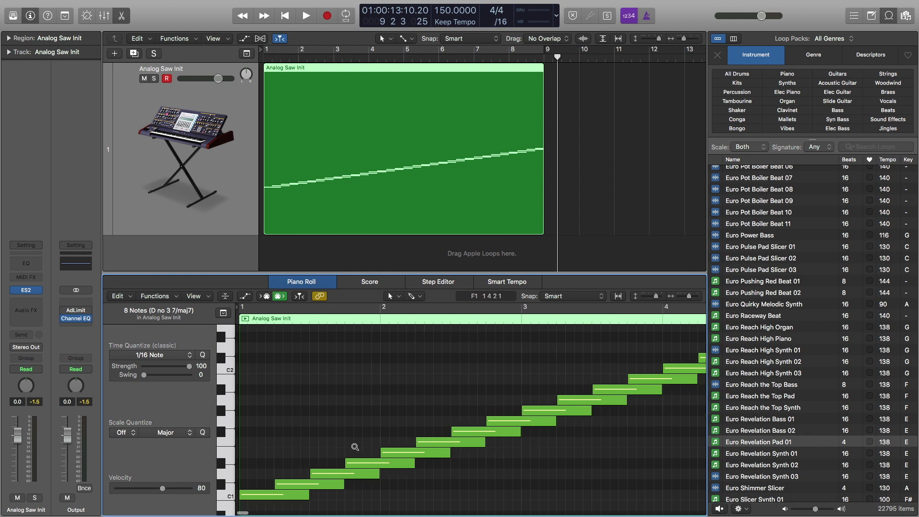
scroll(355, 447, down, 1)
scroll(345, 454, down, 6)
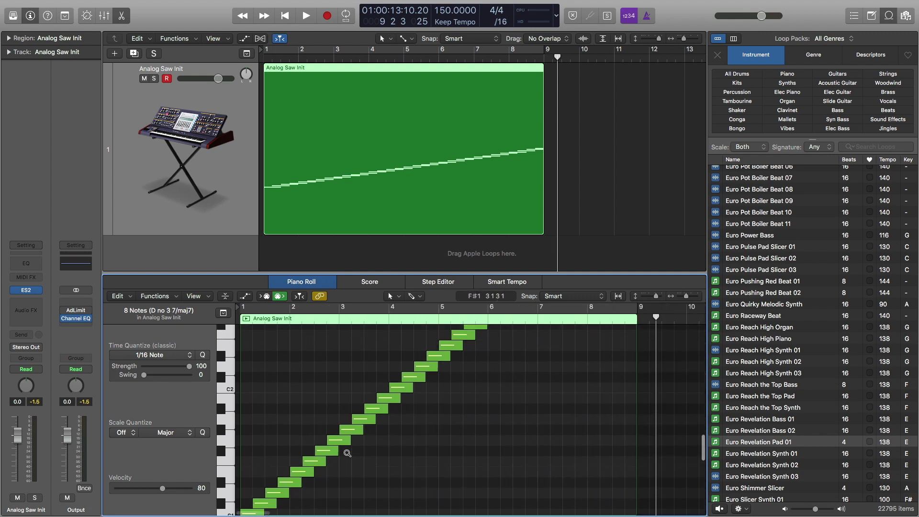
scroll(348, 453, down, 2)
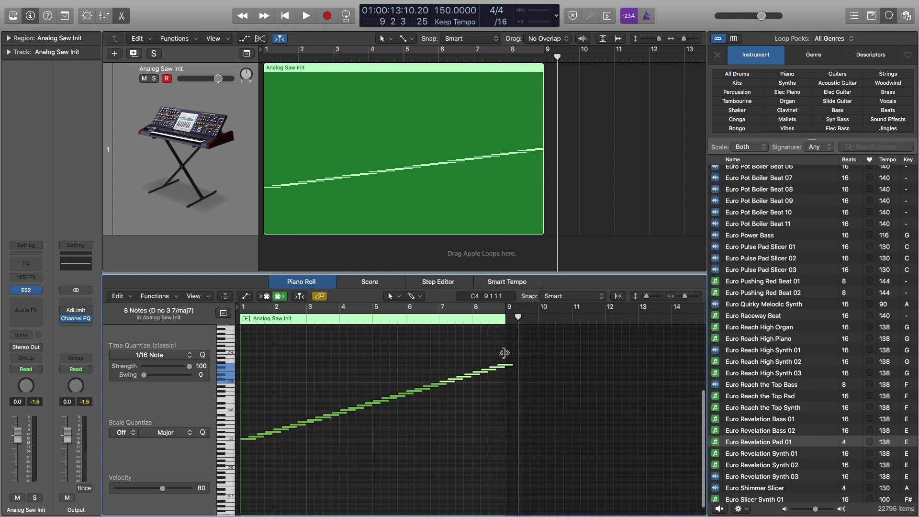
drag(504, 353, 258, 438)
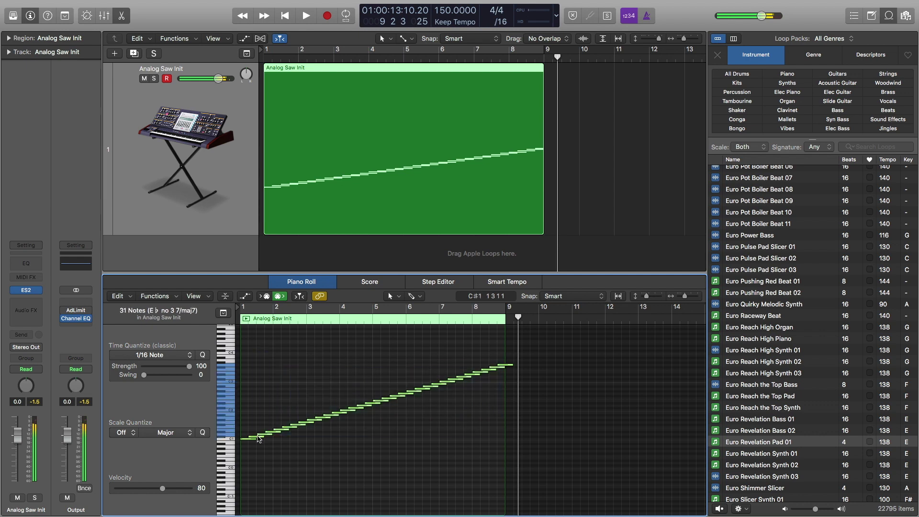
key(Delete)
- Copy C1 up to C#1, the pair to D1 and D#1, then the four notes later from E1
scroll(263, 430, up, 4)
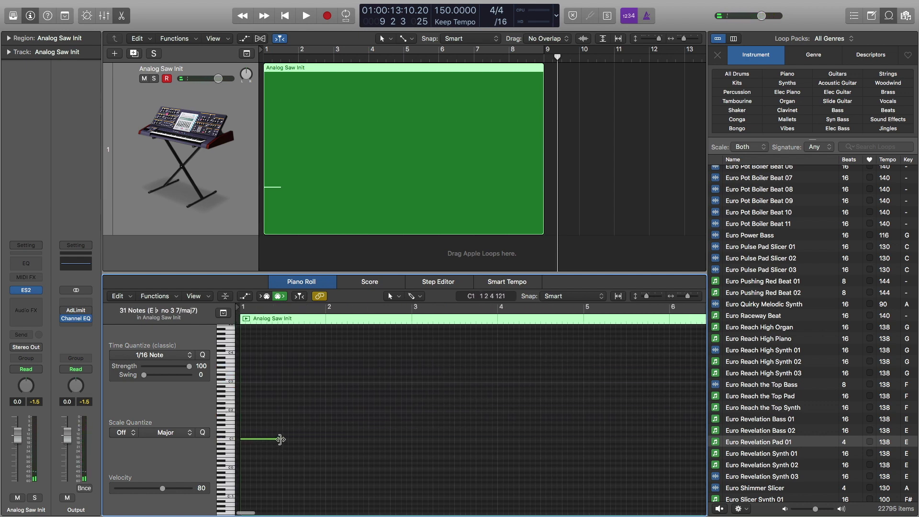
click(261, 439)
ctrl+alt+click(263, 441)
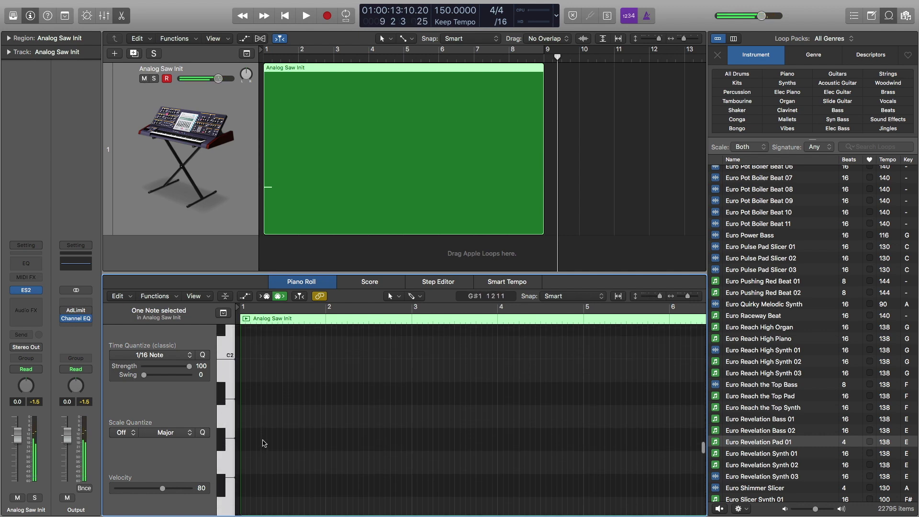
ctrl+alt+click(263, 442)
scroll(263, 442, down, 5)
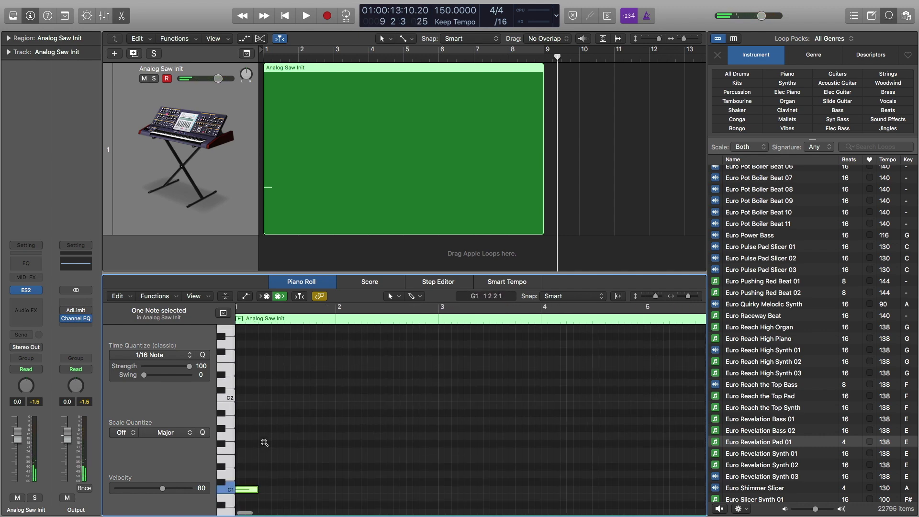
drag(257, 413, 268, 406)
drag(281, 379, 276, 397)
mouse_move(315, 369)
mouse_down()
mouse_move(252, 411)
mouse_move(306, 379)
mouse_up()
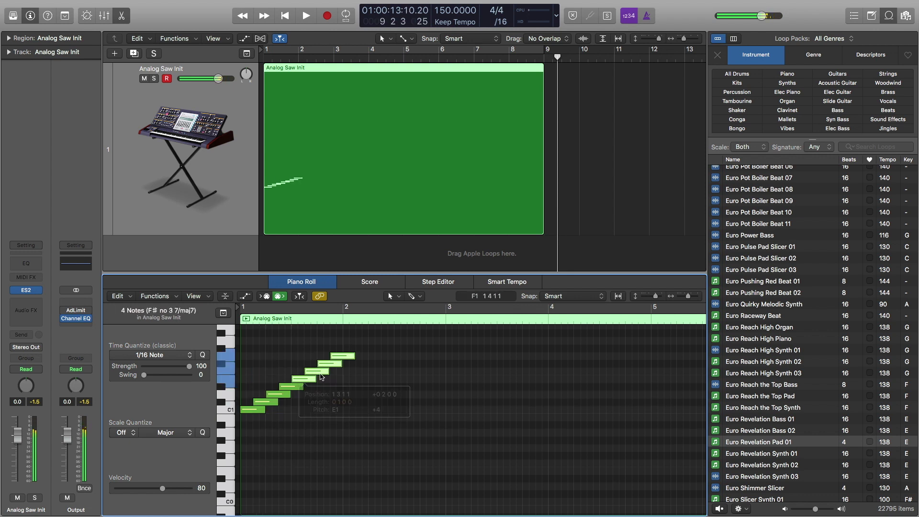
- Copy the eight notes later and higher, then select all 32 notes
key(super+Left)
drag(318, 341, 251, 410)
drag(301, 357, 365, 341)
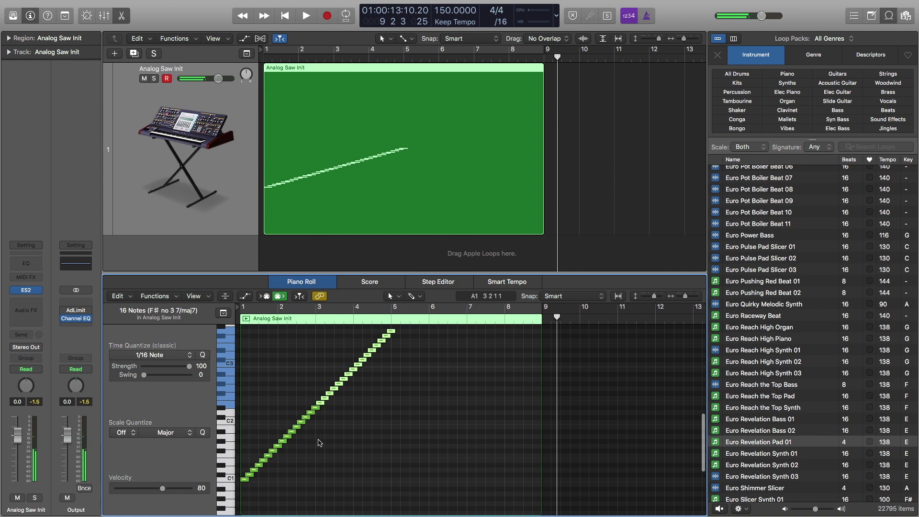
click(270, 483)
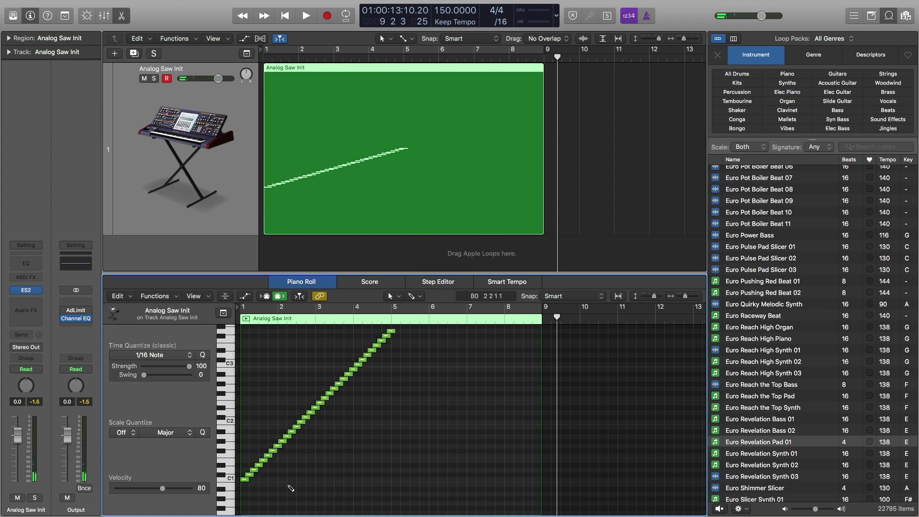
key(super+a)
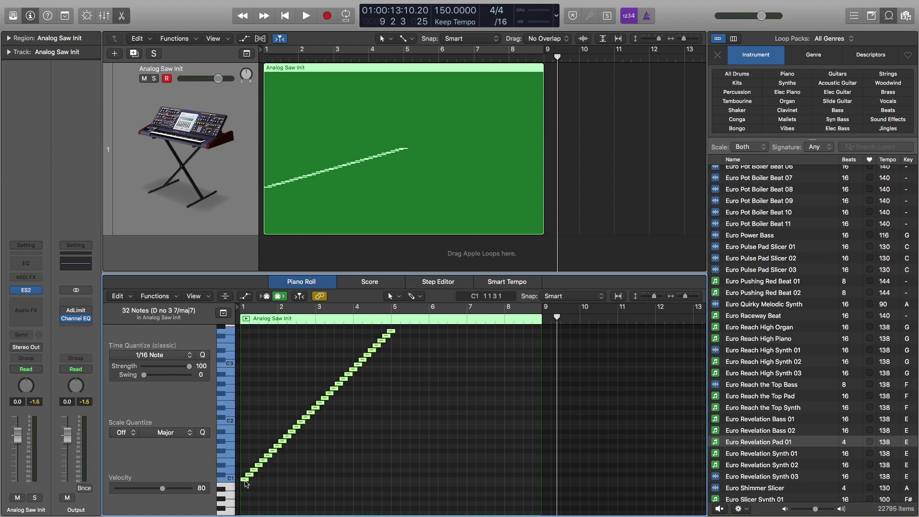
- Copy the 32 notes four bars later and 31 semitones higher, then play from bar 1
drag(246, 483, 395, 411)
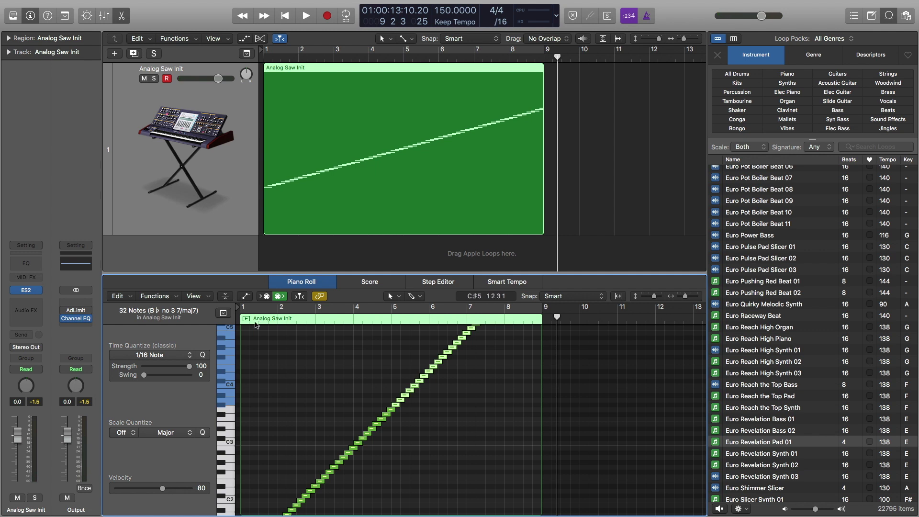
key(Return)
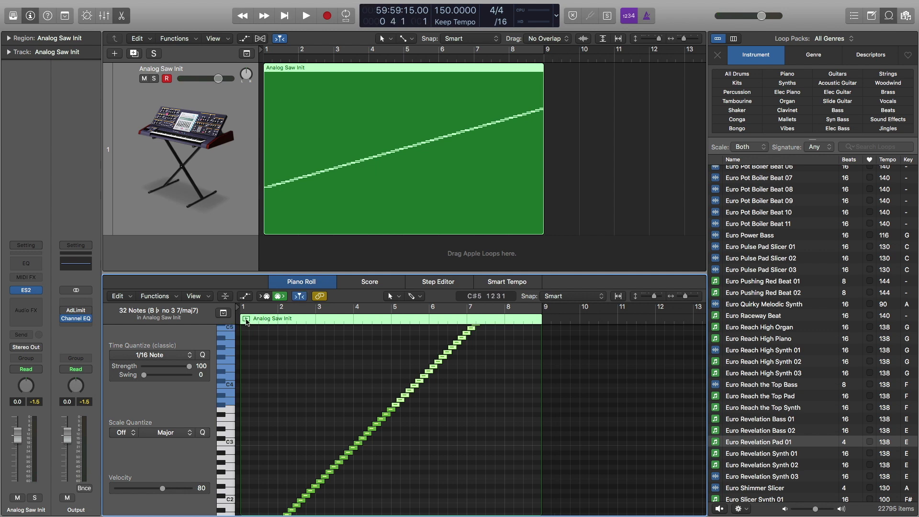
key(Return)
key(space)
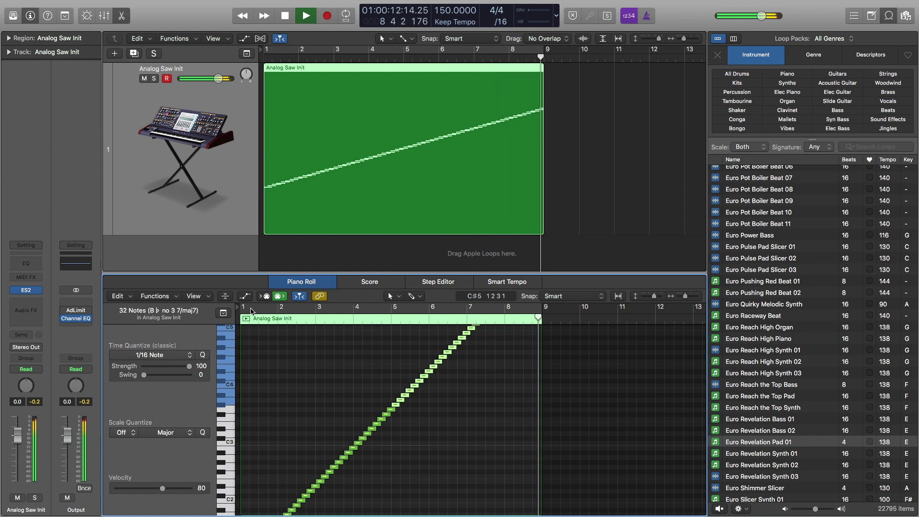
key(space)
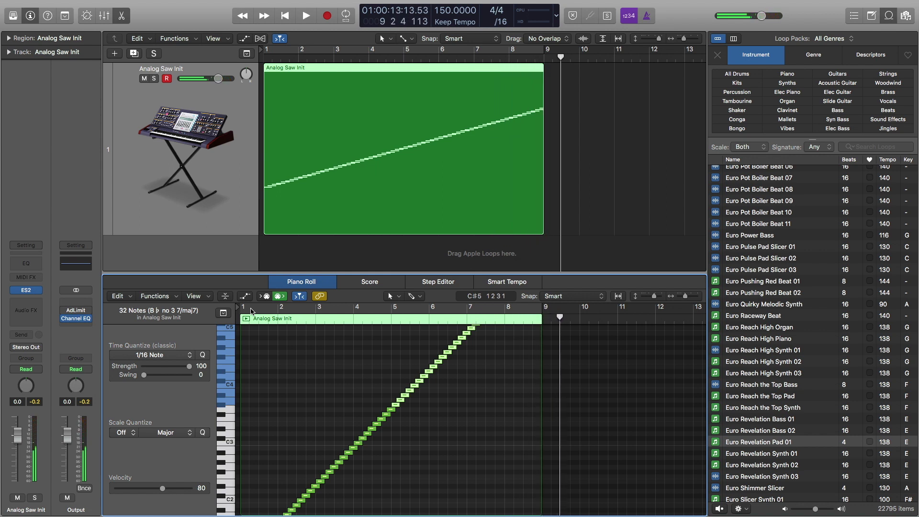